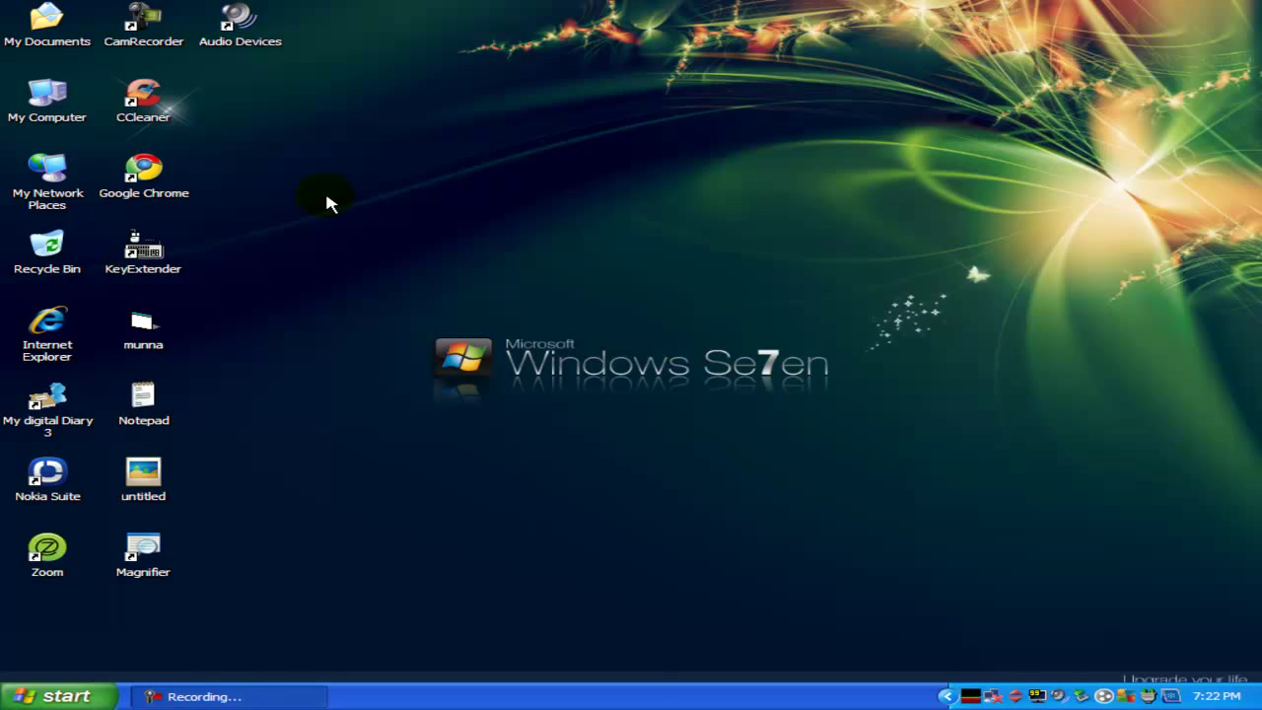
Step: Open KeyExtender, start Magnifier past its introductory notice, and show KeyExtender's registration details
{"action": "double_click", "coordinate": [144, 252]}
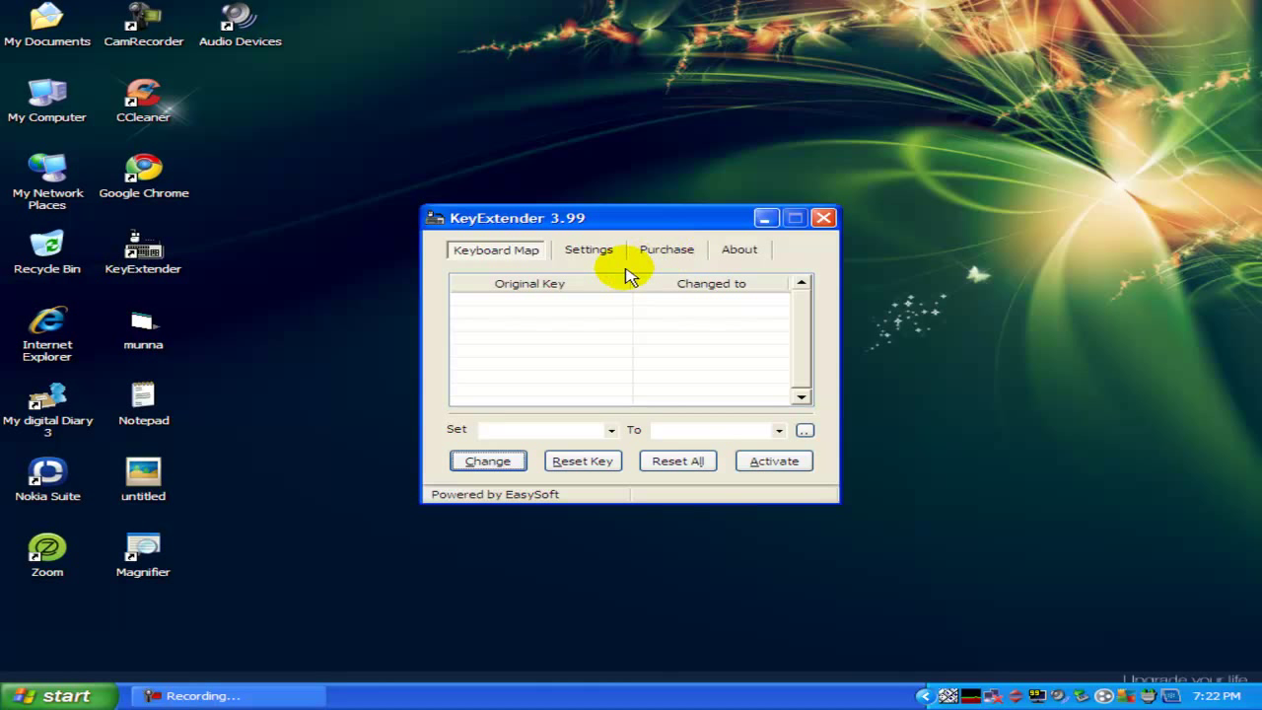
{"action": "double_click", "coordinate": [153, 559]}
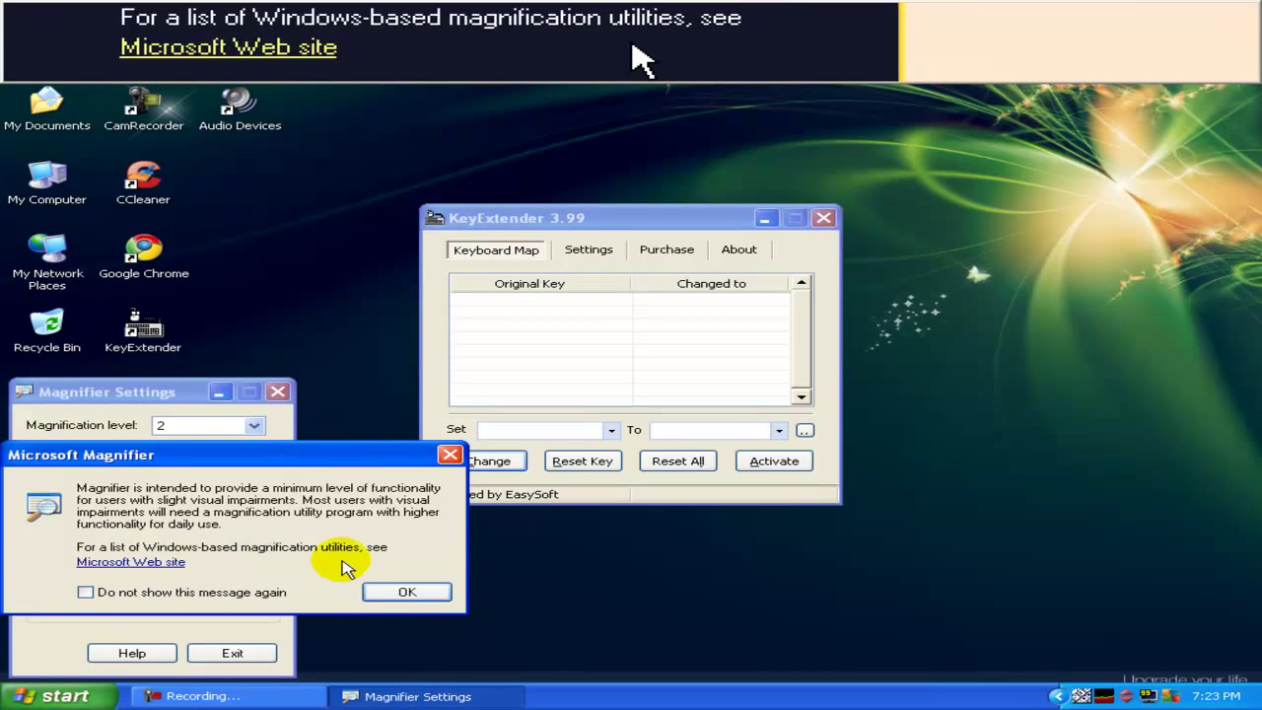
{"action": "left_click", "coordinate": [400, 593]}
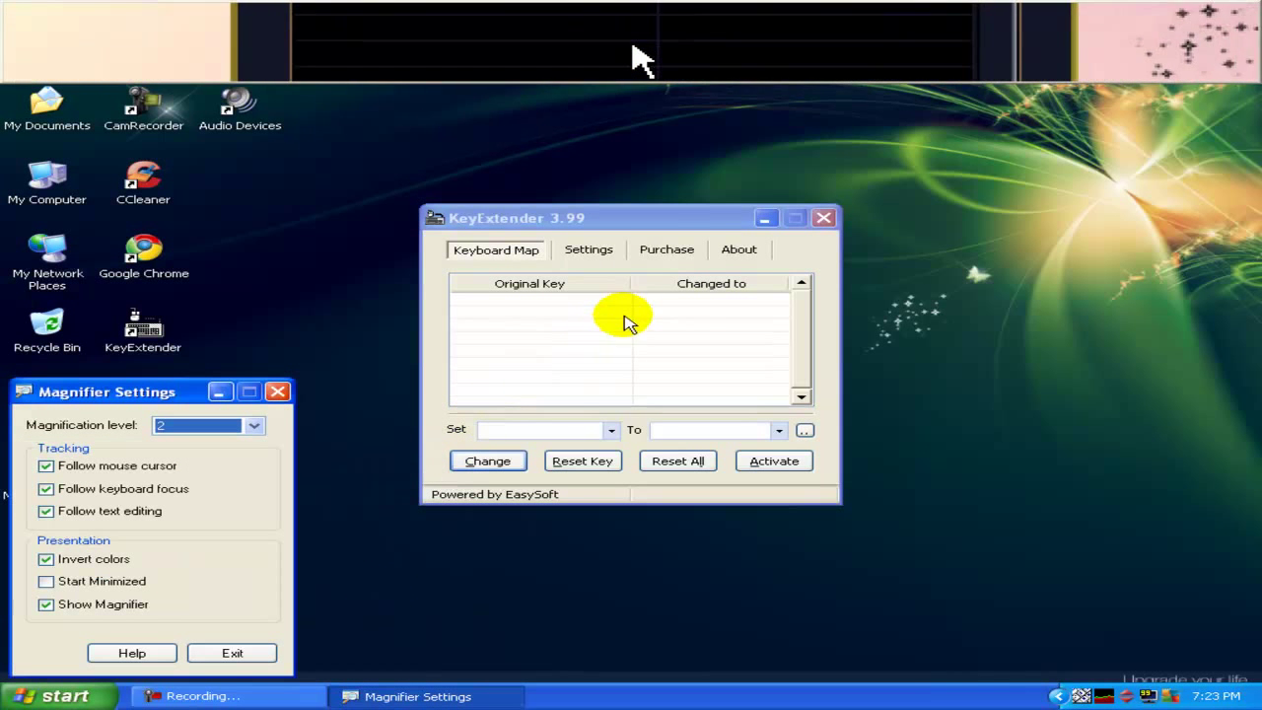
{"action": "left_click", "coordinate": [664, 250]}
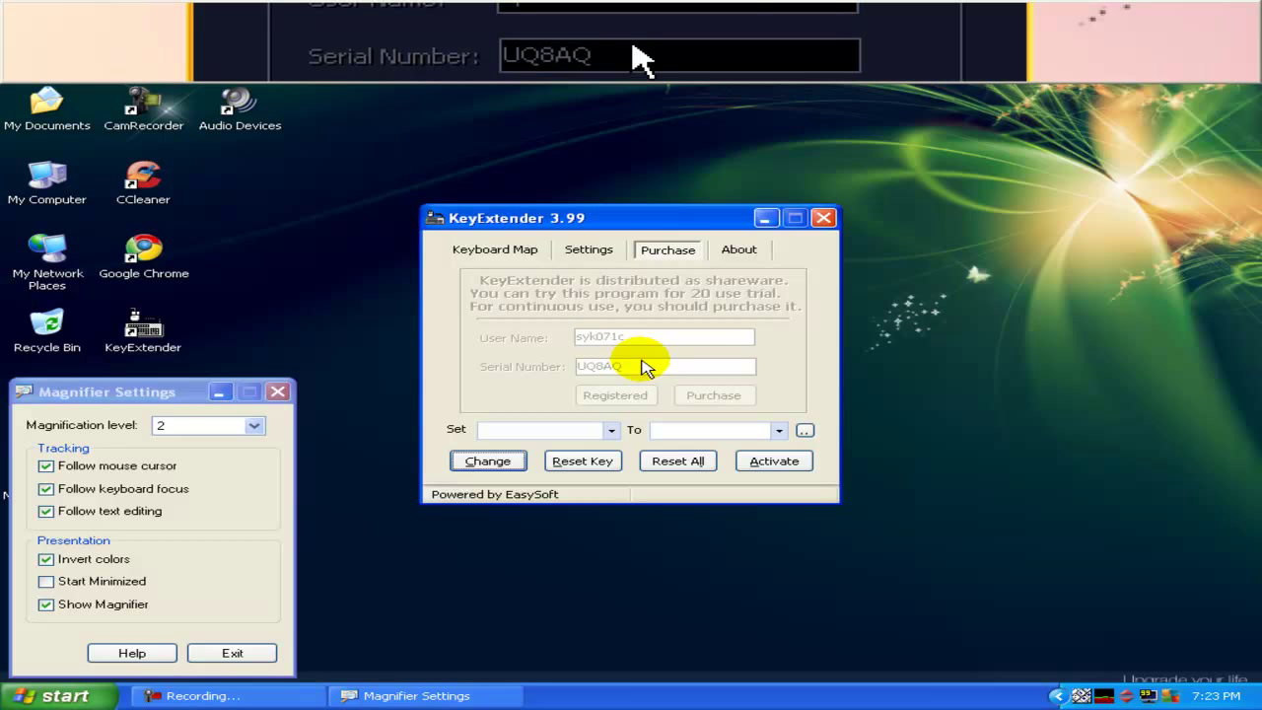
Step: Close Magnifier and return to KeyExtender's list of key mappings
{"action": "left_click", "coordinate": [231, 649]}
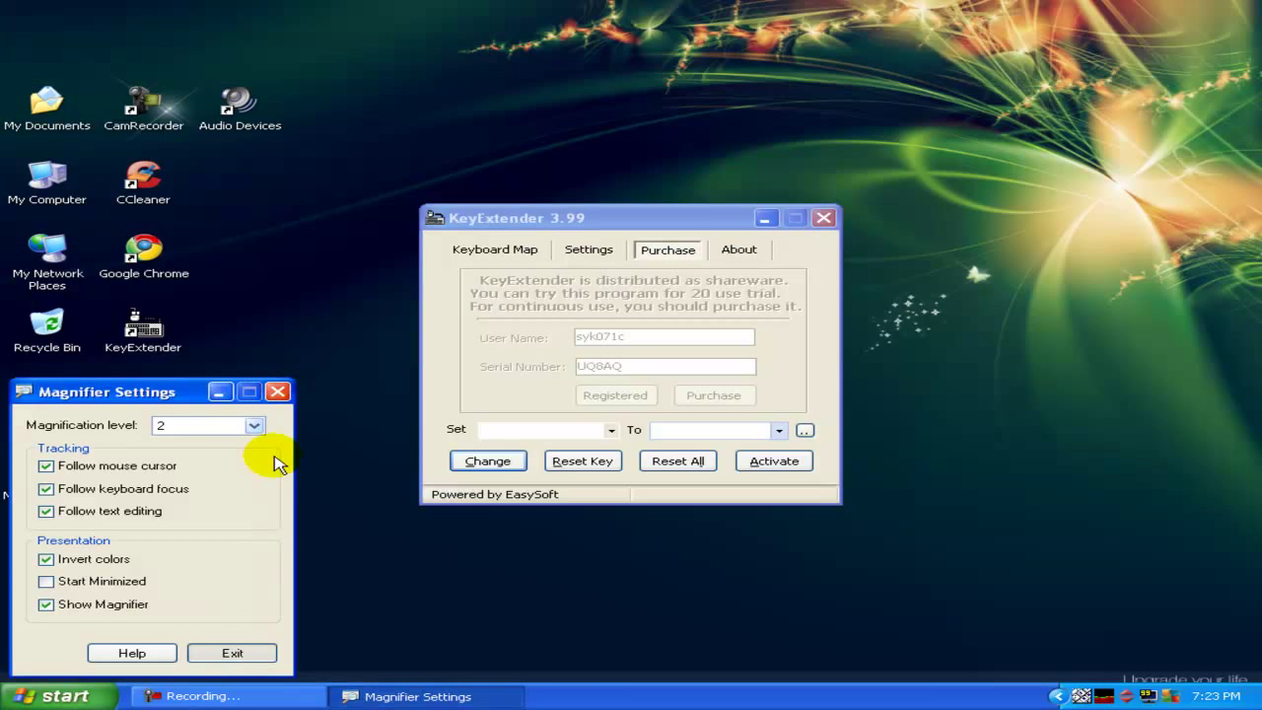
{"action": "left_click", "coordinate": [277, 392]}
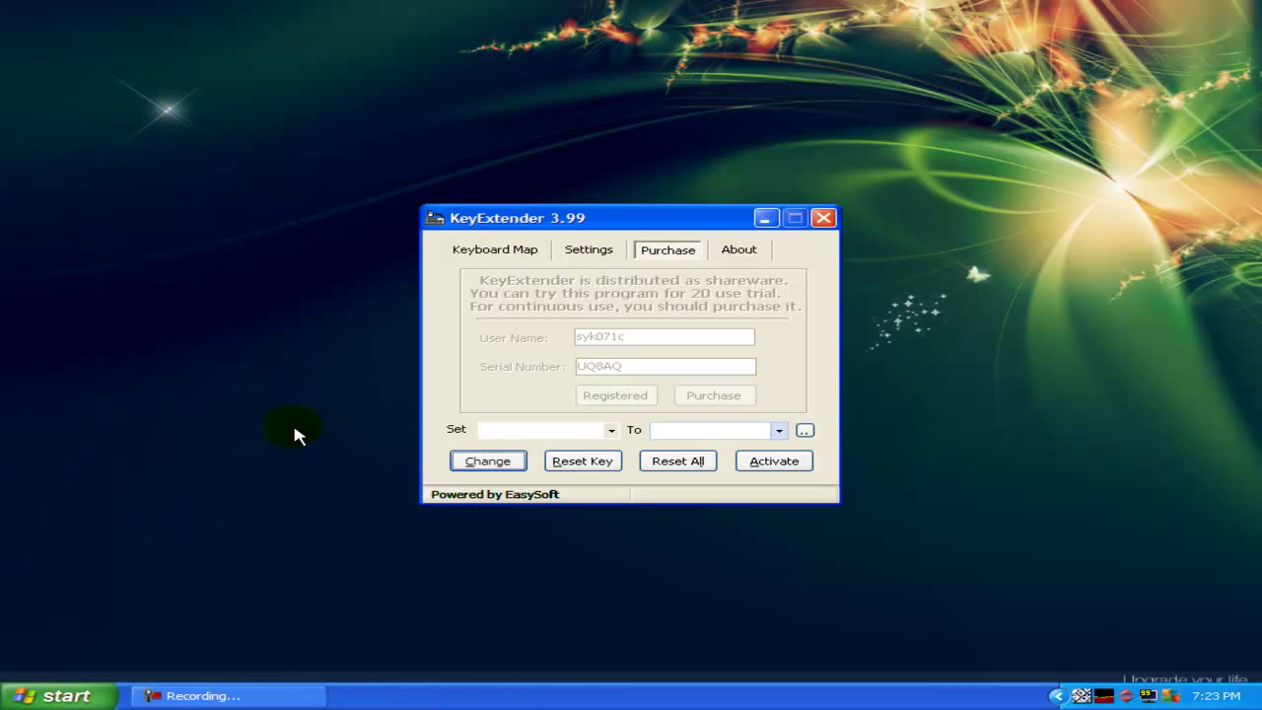
{"action": "left_click", "coordinate": [485, 251]}
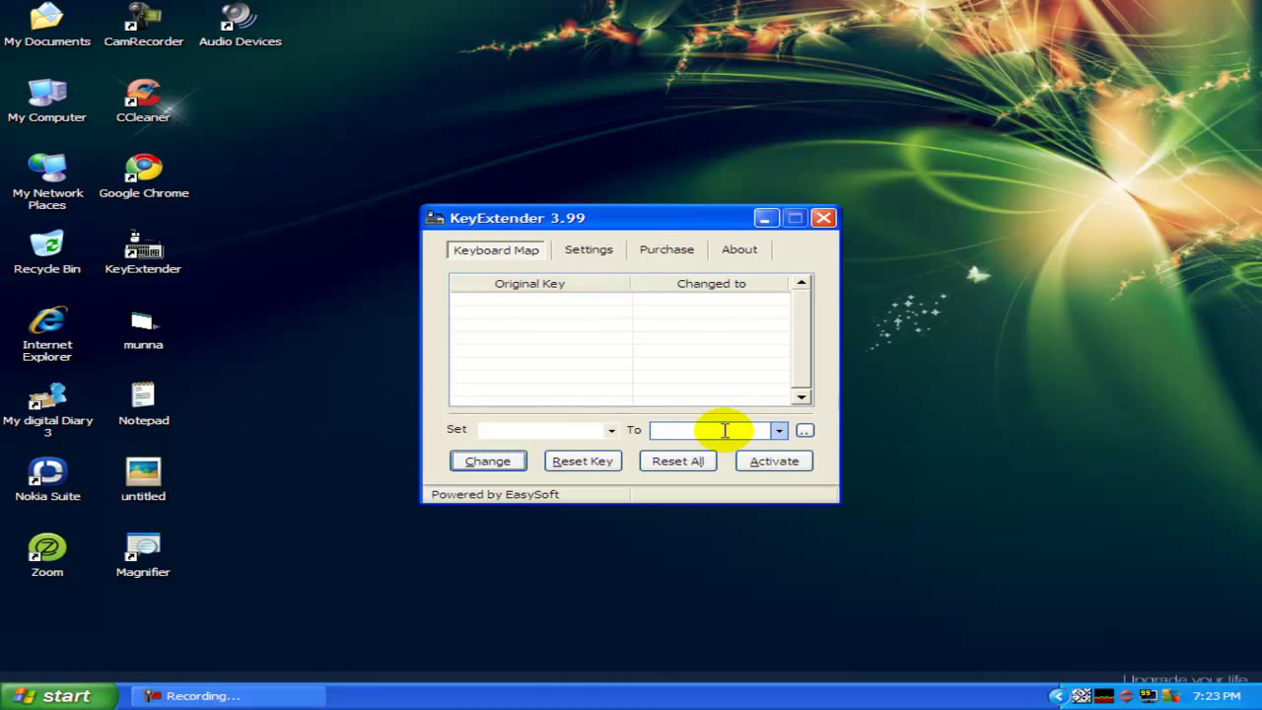
Step: Remap the 3 key to C in KeyExtender and activate the mapping
{"action": "left_click", "coordinate": [612, 432]}
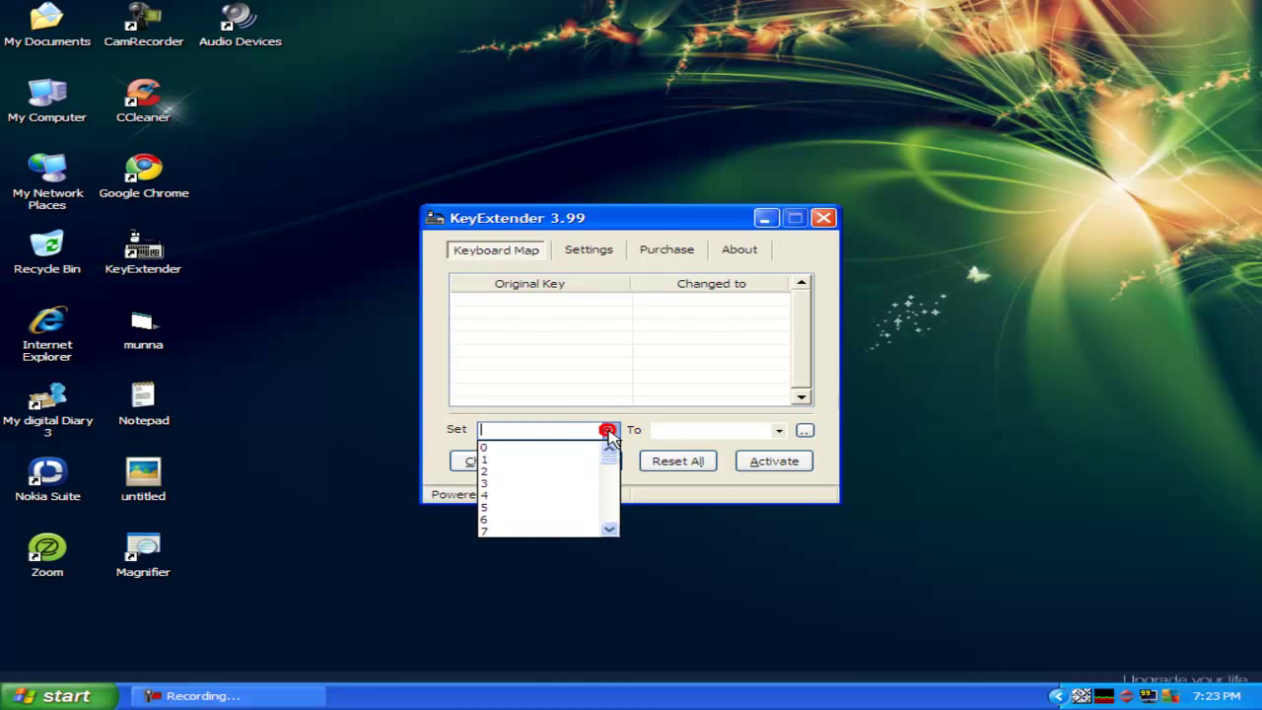
{"action": "left_click", "coordinate": [584, 483]}
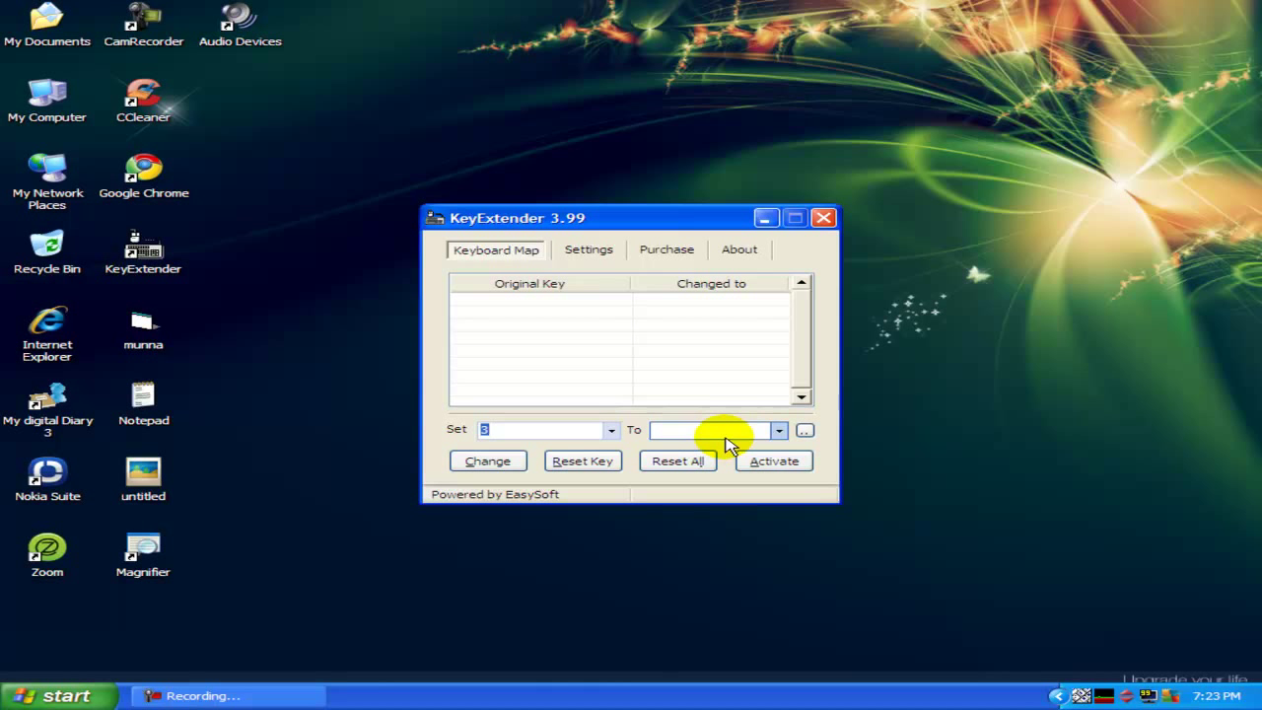
{"action": "left_click", "coordinate": [778, 430]}
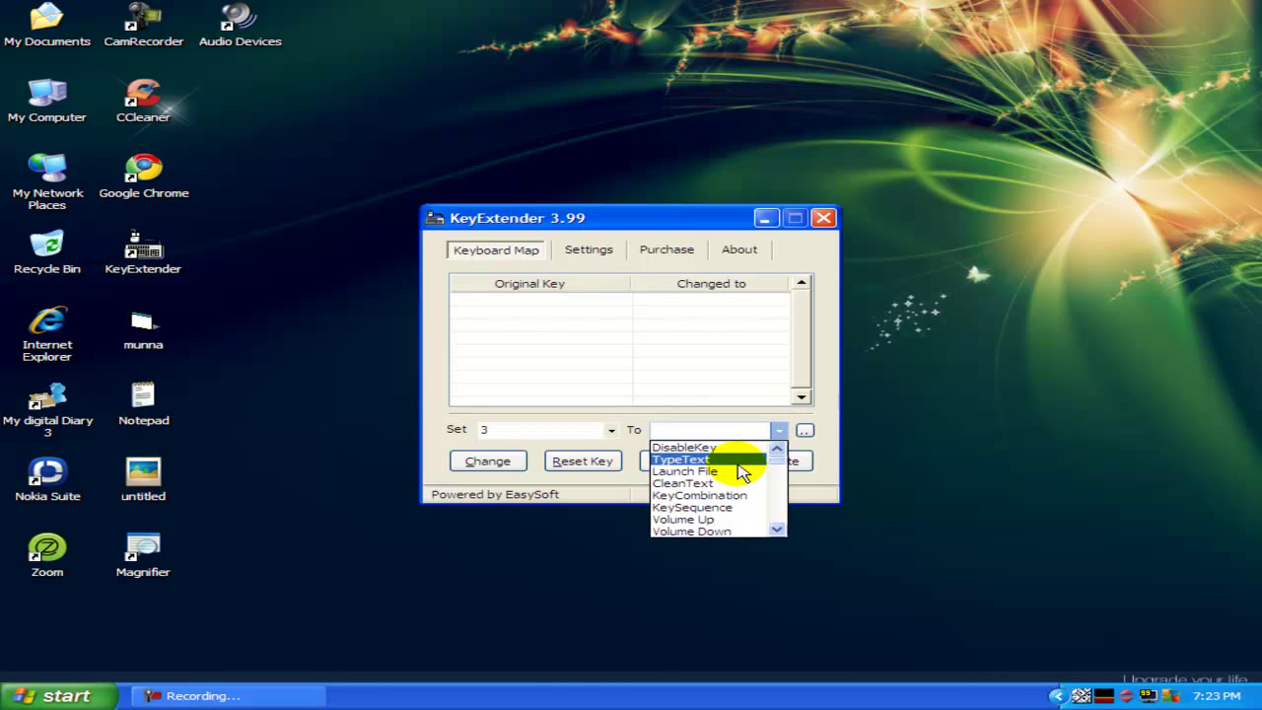
{"action": "scroll", "coordinate": [739, 475], "scroll_direction": "down", "scroll_amount": 5}
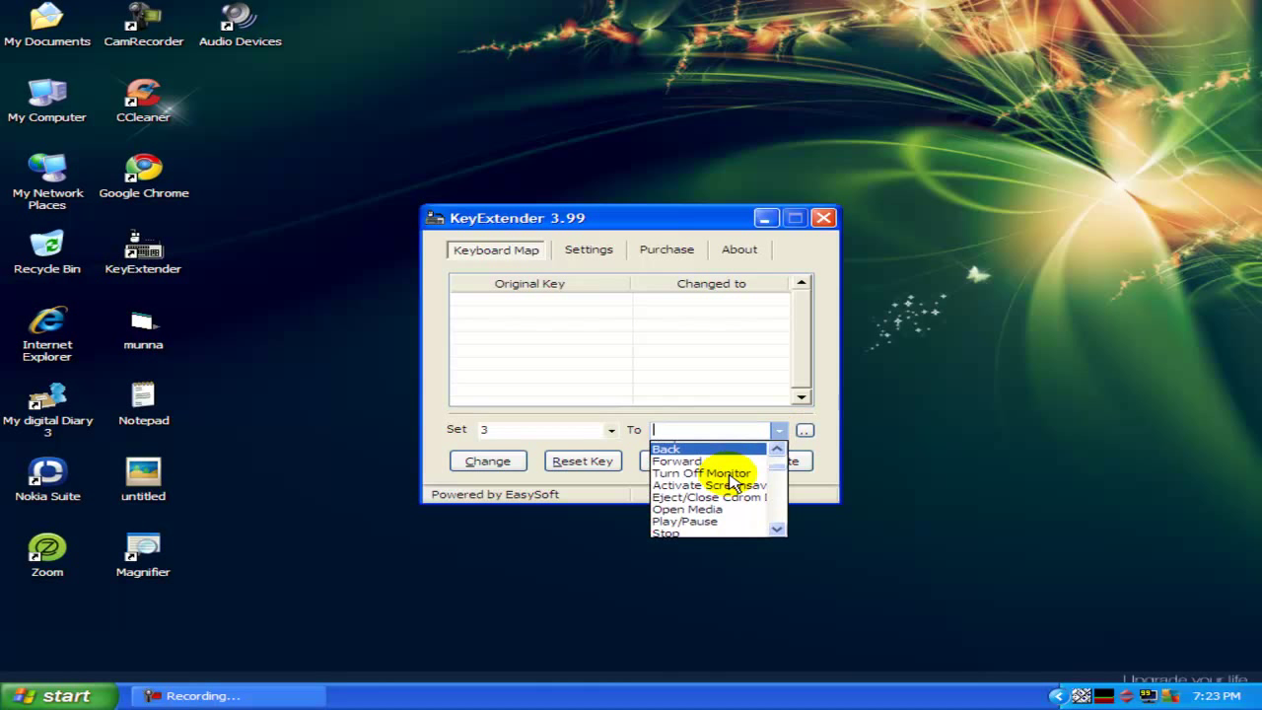
{"action": "scroll", "coordinate": [732, 481], "scroll_direction": "down", "scroll_amount": 10}
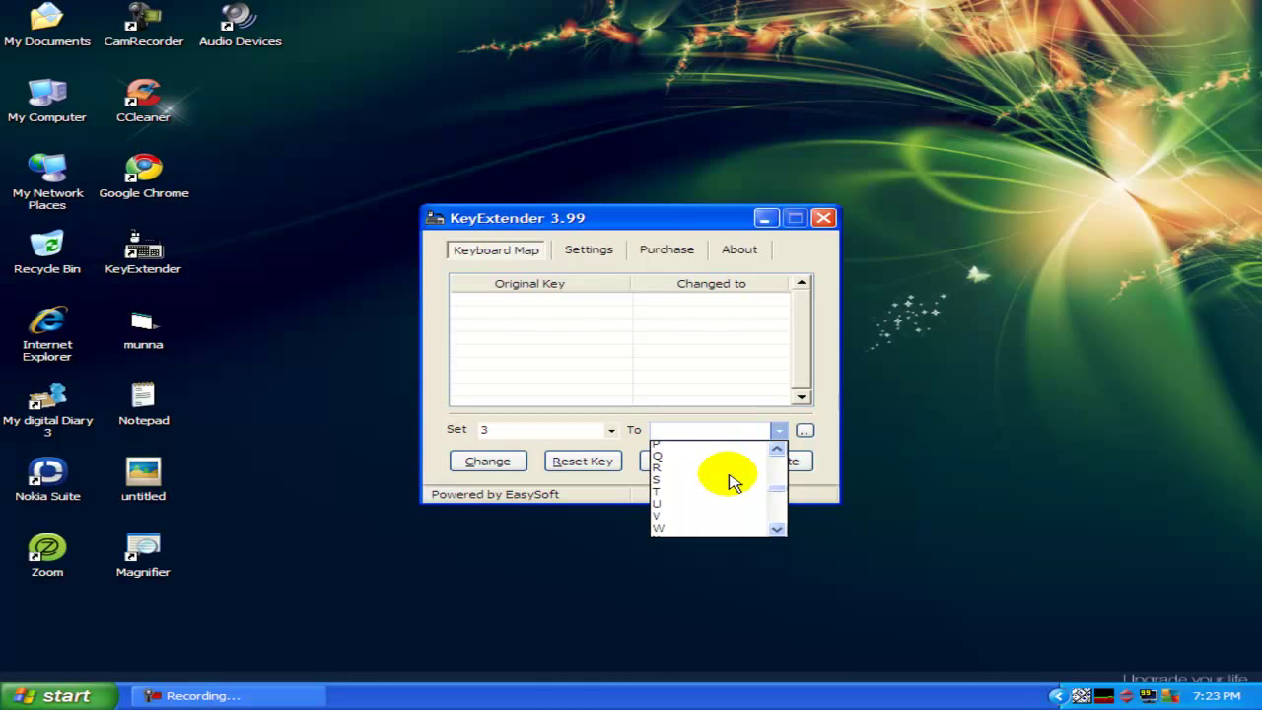
{"action": "scroll", "coordinate": [730, 480], "scroll_direction": "up", "scroll_amount": 5}
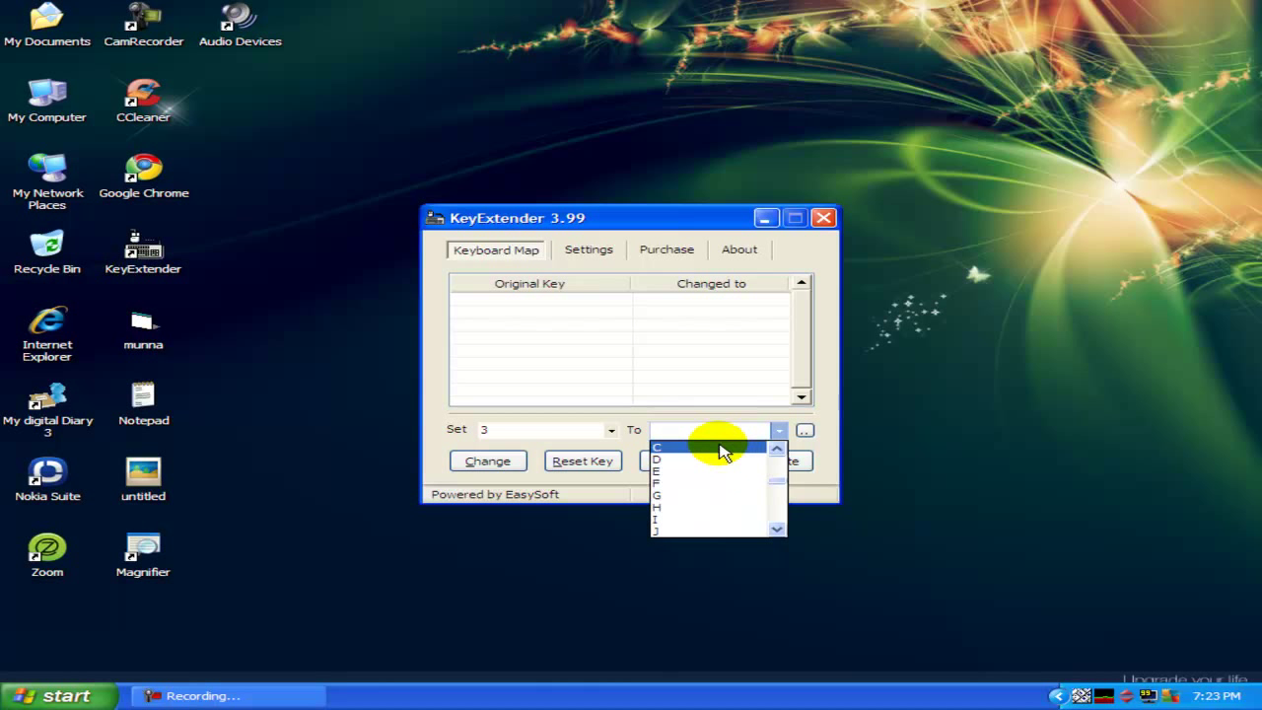
{"action": "left_click", "coordinate": [723, 452]}
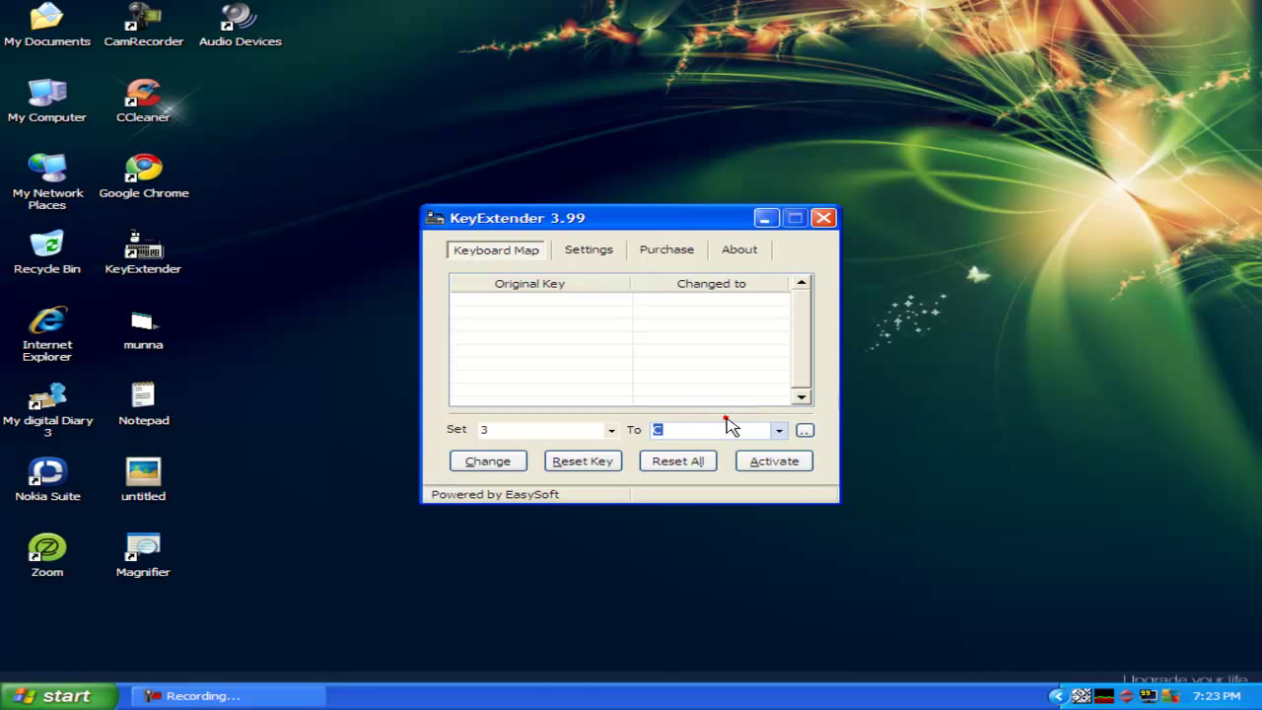
{"action": "left_click", "coordinate": [713, 430]}
{"action": "left_click", "coordinate": [484, 461]}
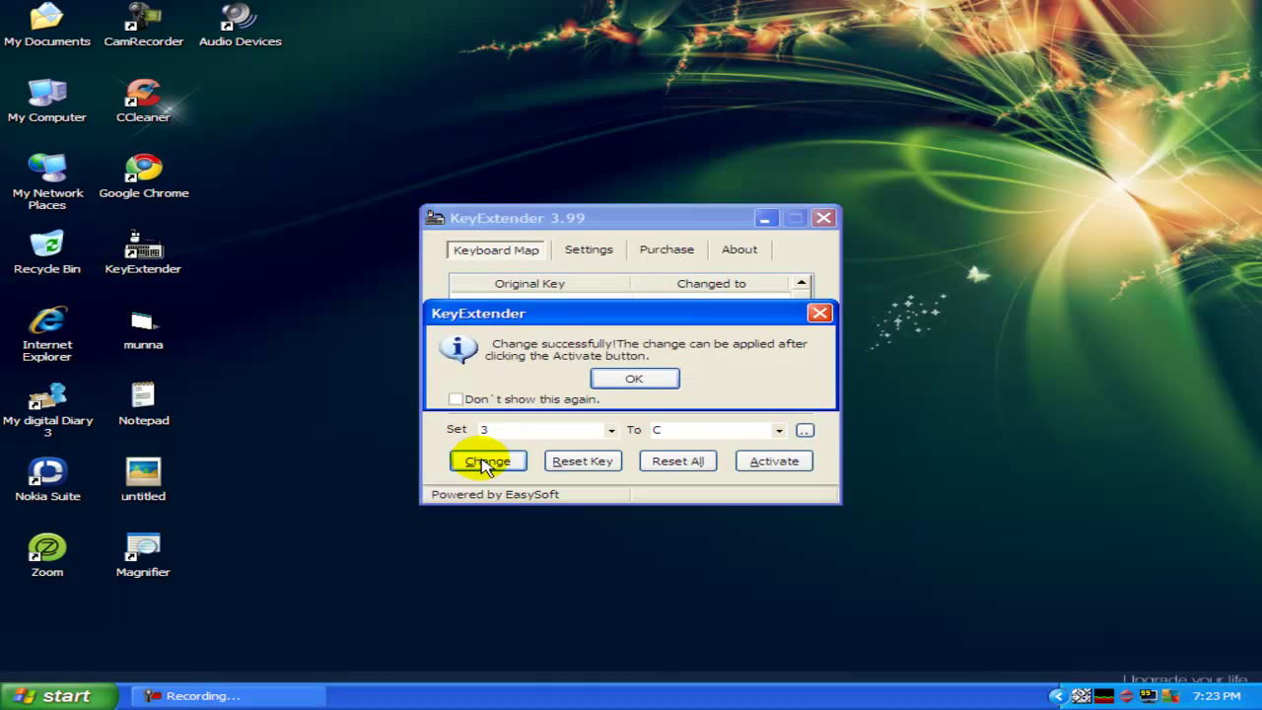
{"action": "left_click", "coordinate": [663, 379]}
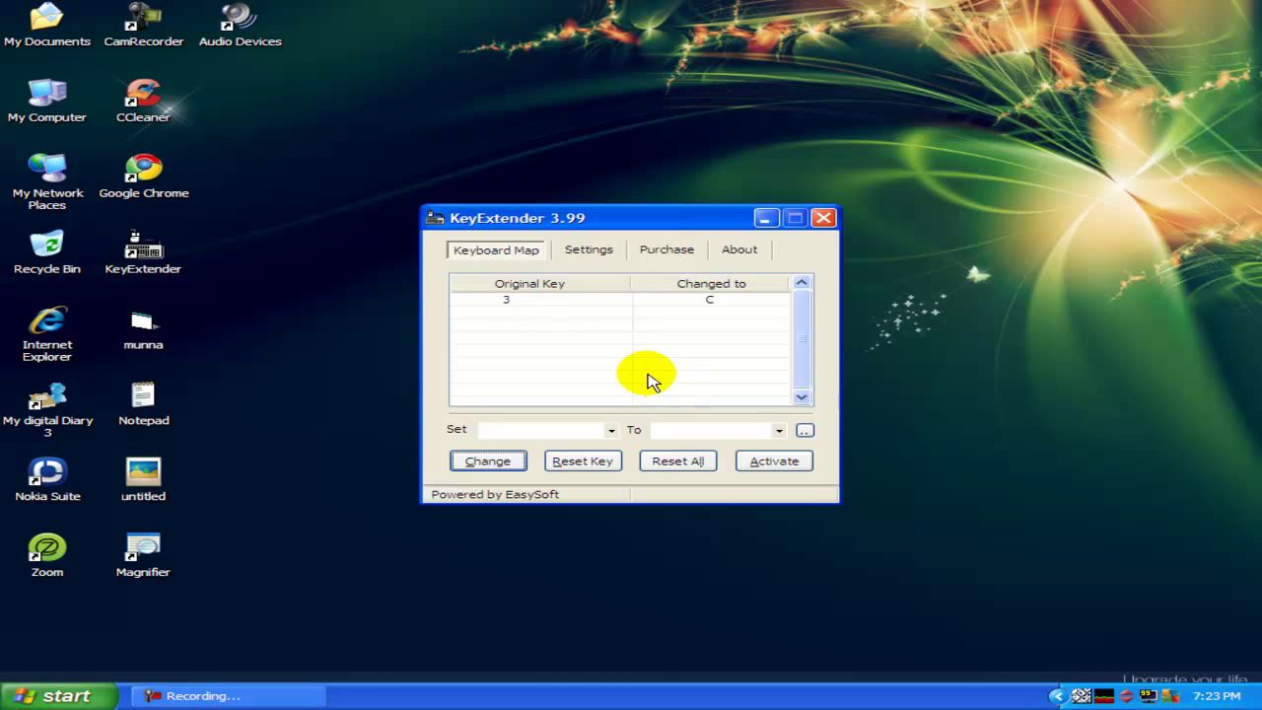
{"action": "left_click", "coordinate": [777, 463]}
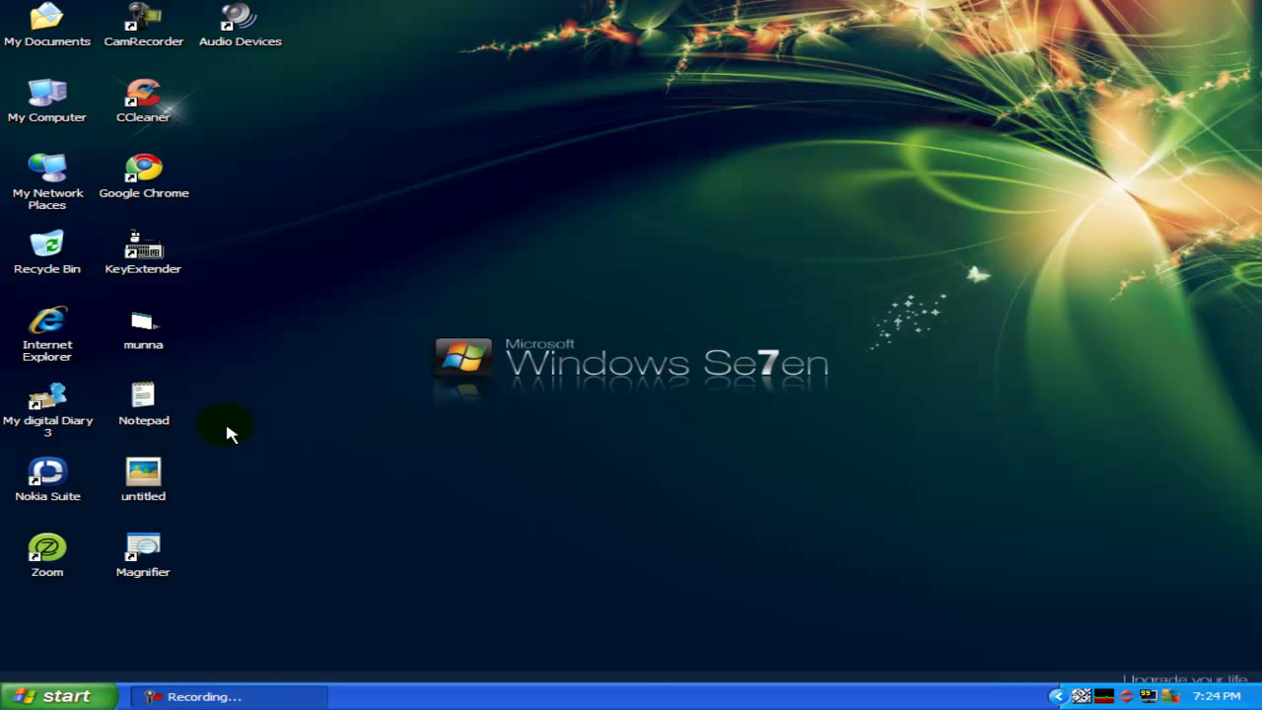
Step: Open the Notepad text file from the desktop and enter a "c" with the remapped 3 key
{"action": "left_click", "coordinate": [144, 415]}
{"action": "double_click", "coordinate": [144, 404]}
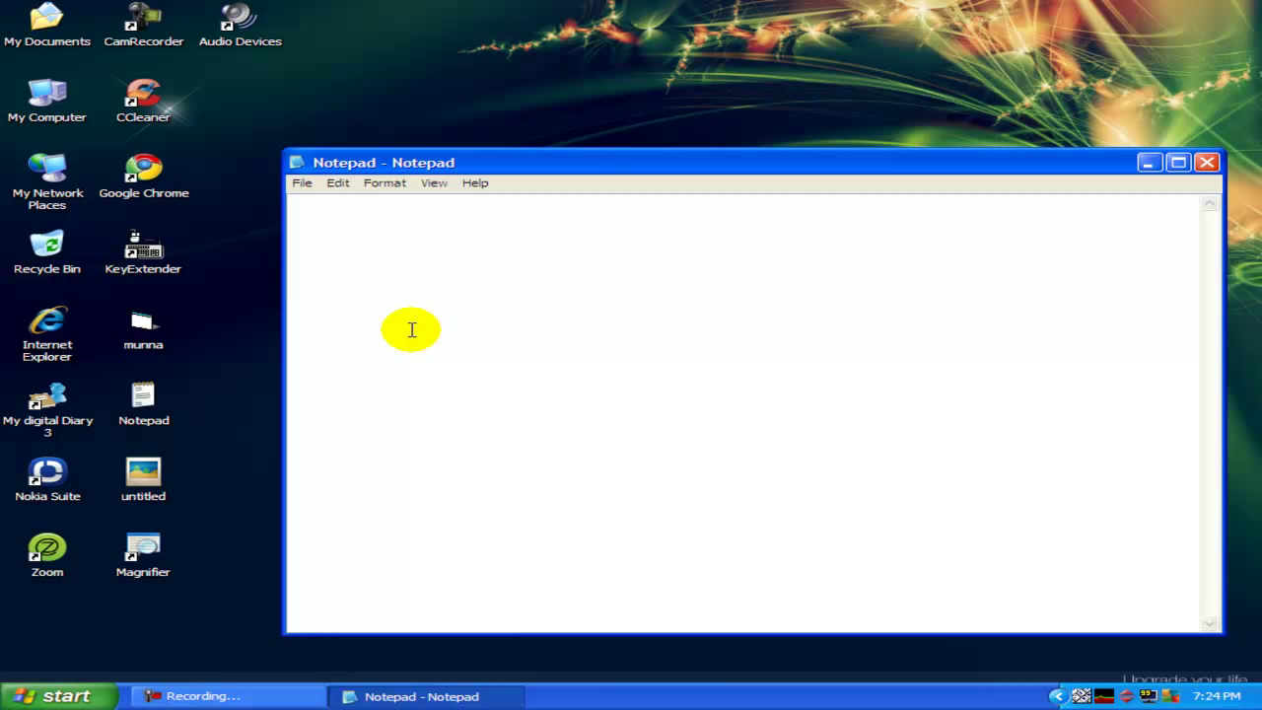
{"action": "type", "text": "C"}
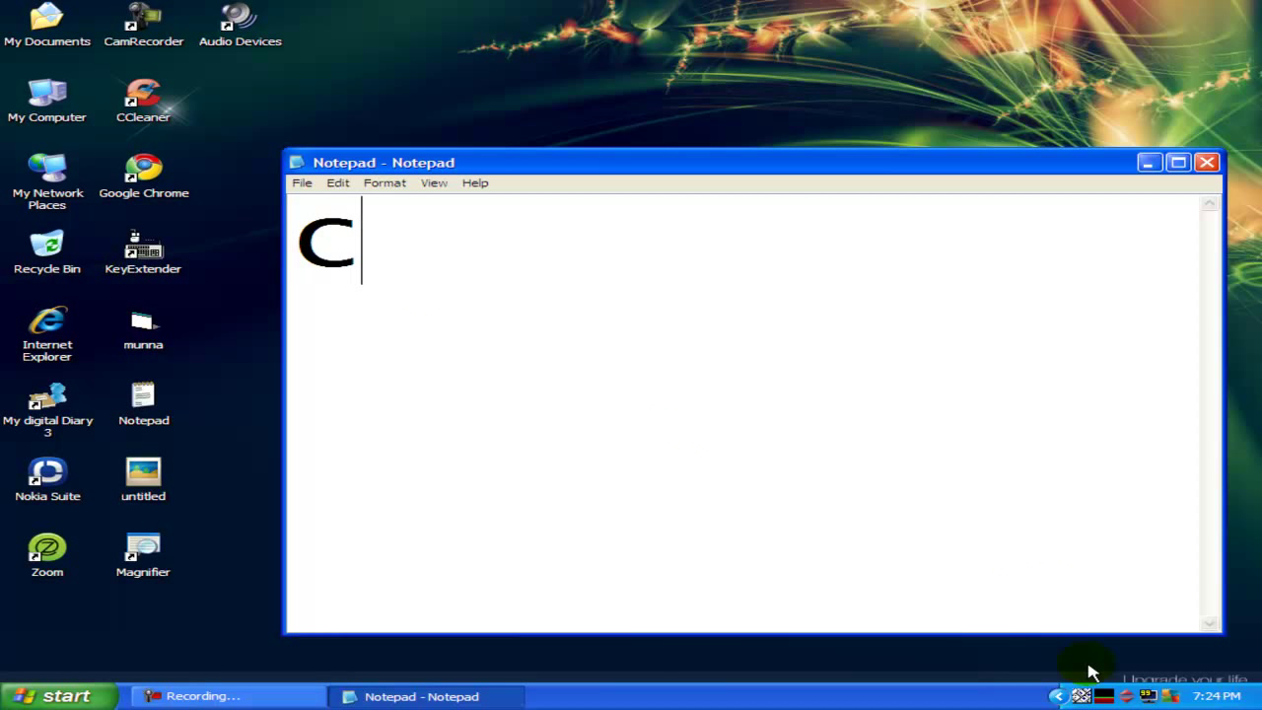
Step: Suspend the key mapping in KeyExtender and enter a 3 after the "c" in the Notepad file
{"action": "left_click", "coordinate": [1081, 696]}
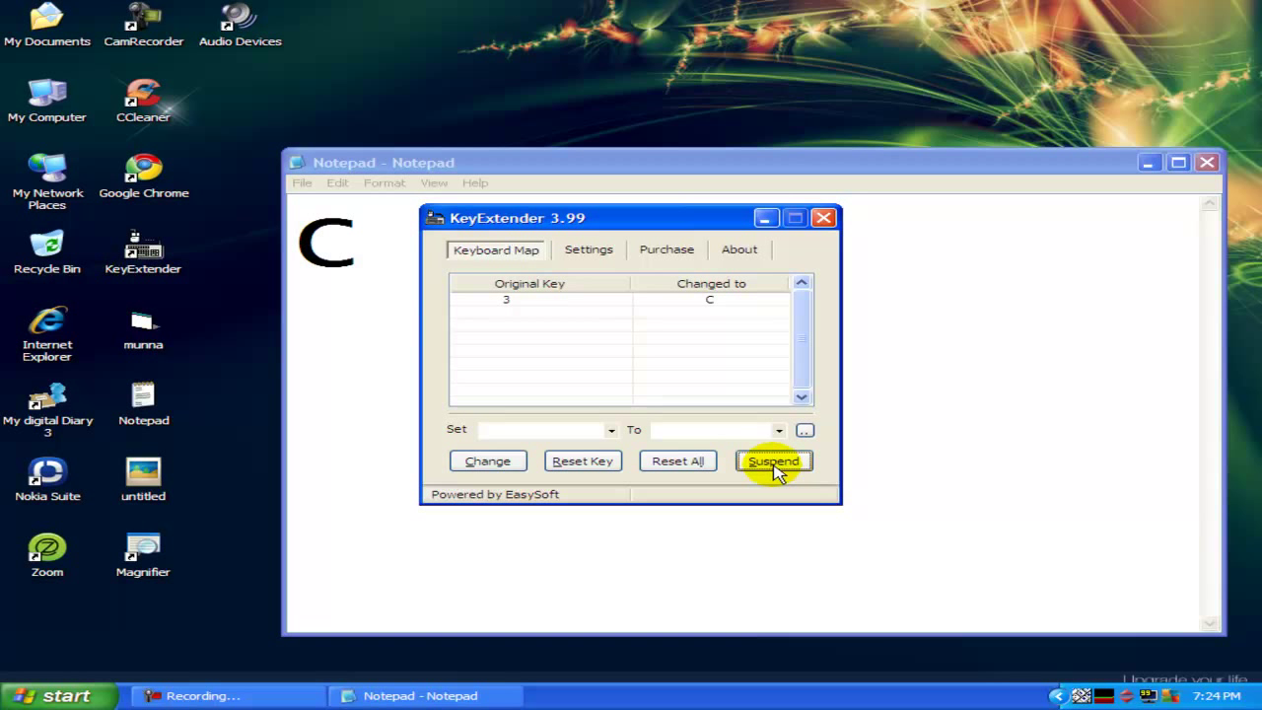
{"action": "left_click", "coordinate": [774, 461]}
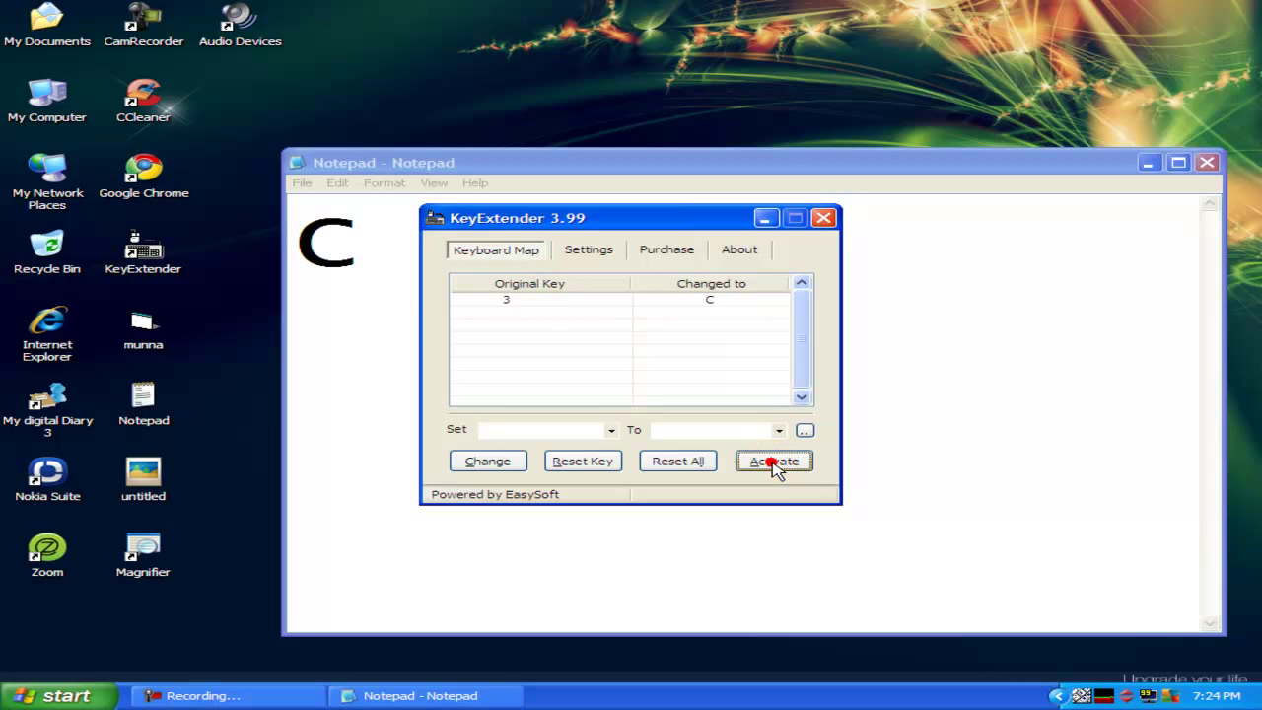
{"action": "left_click", "coordinate": [364, 252]}
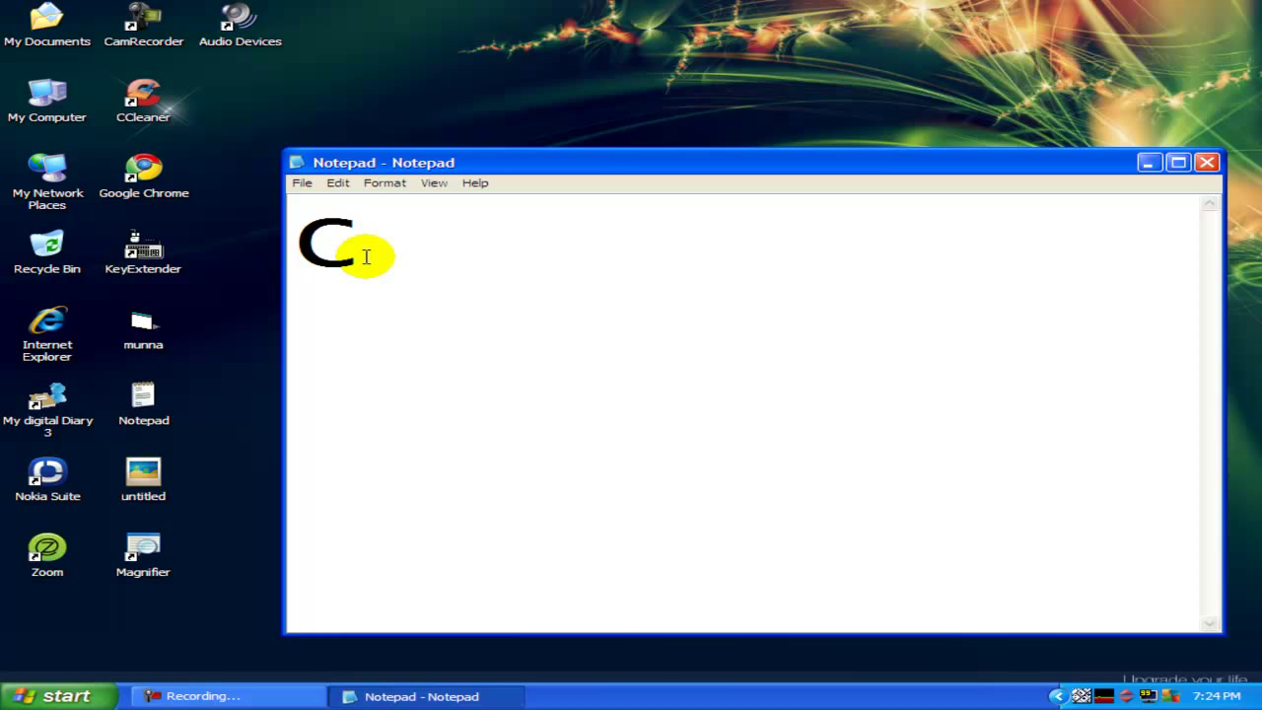
{"action": "type", "text": "3"}
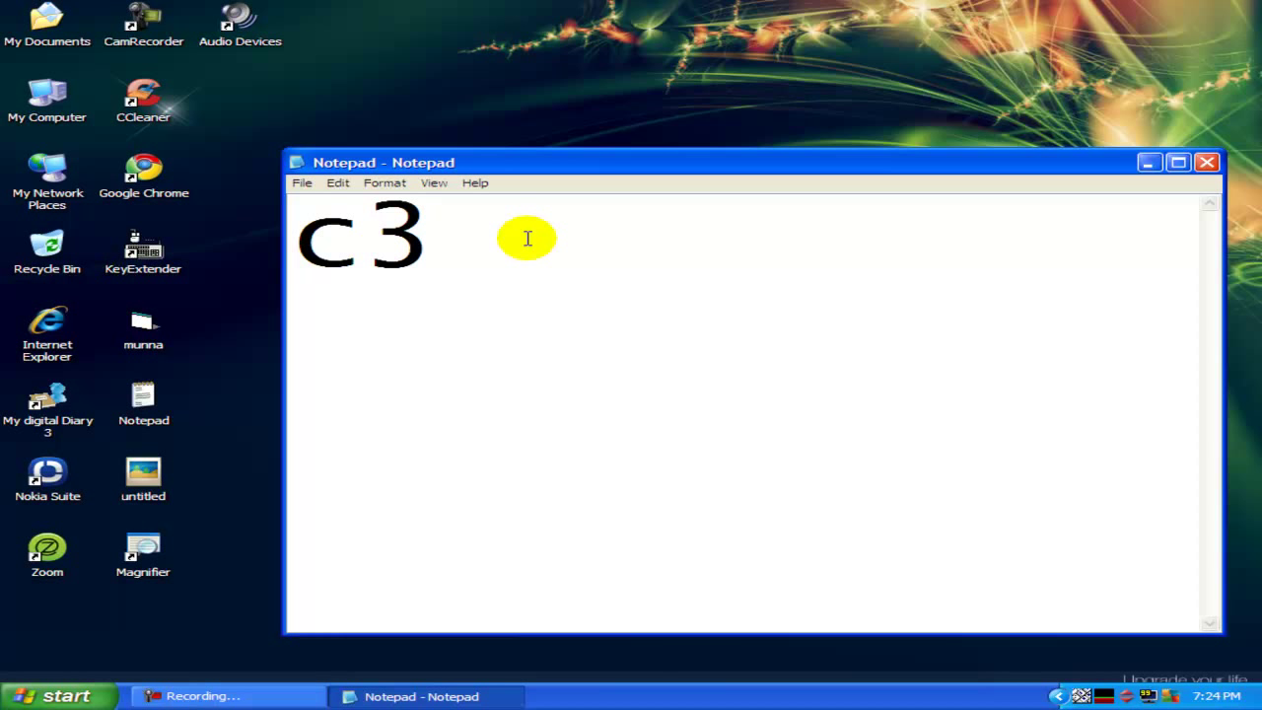
Step: Close the Notepad file without saving the changes and close the KeyExtender window
{"action": "left_click", "coordinate": [1209, 165]}
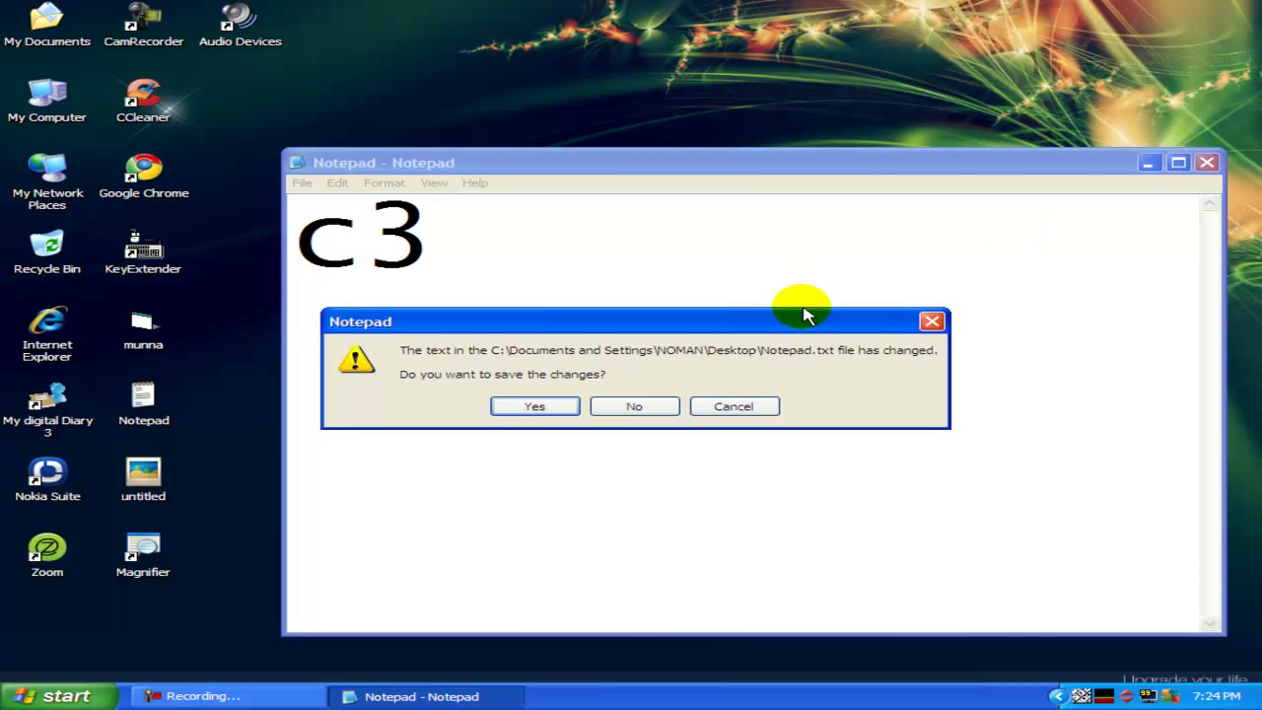
{"action": "left_click", "coordinate": [614, 408]}
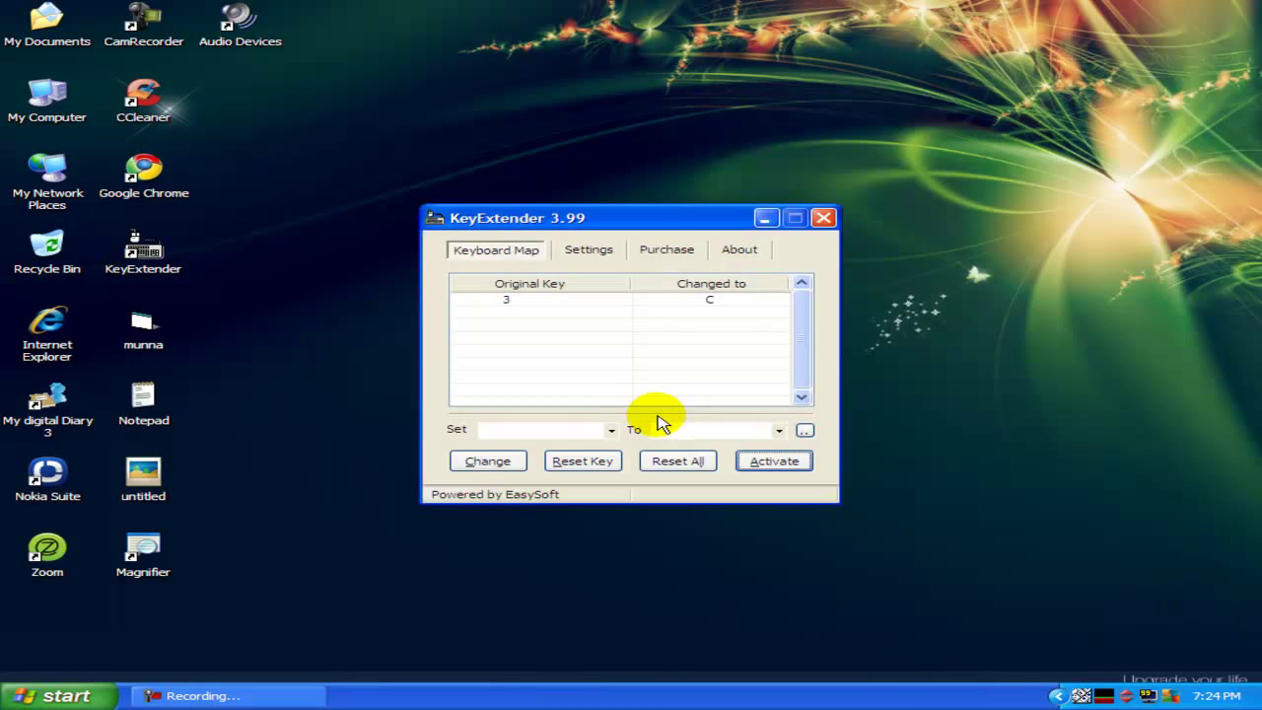
{"action": "left_click", "coordinate": [824, 219]}
{"action": "left_click", "coordinate": [633, 400]}
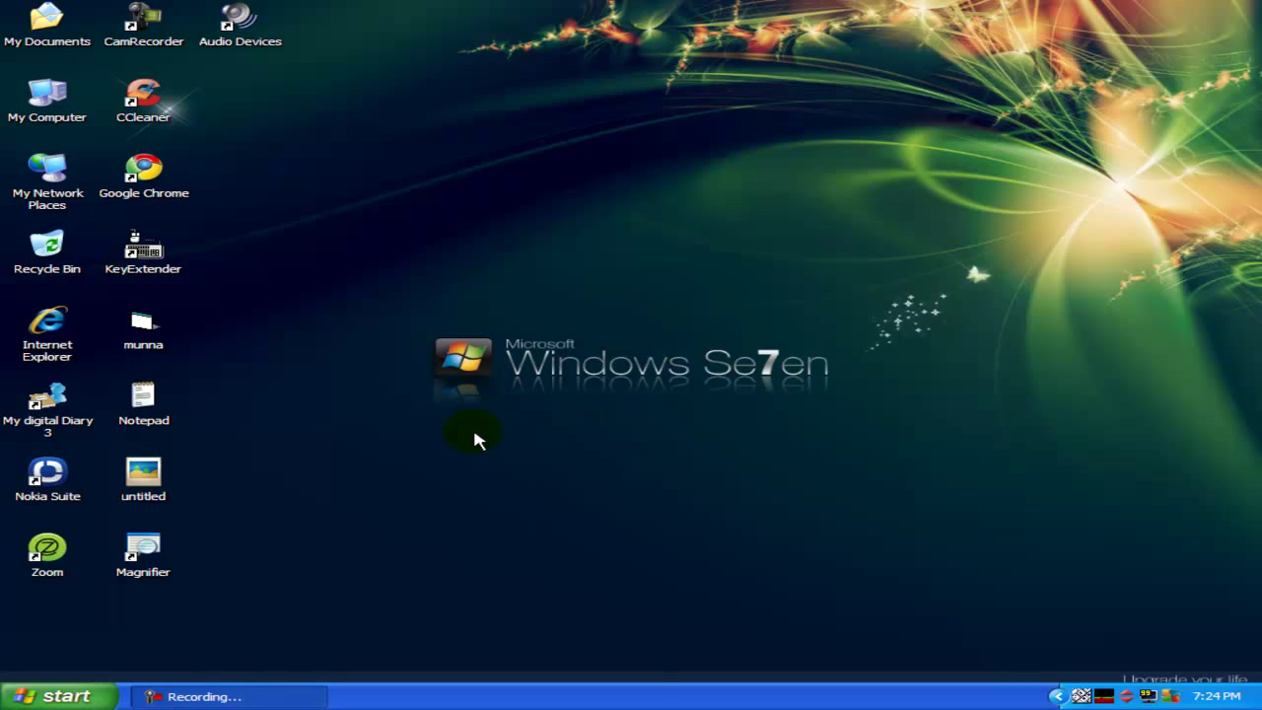
Step: Open the desktop image "untitled" and examine its game controls and KeyExtender mapping list at 123%
{"action": "double_click", "coordinate": [148, 483]}
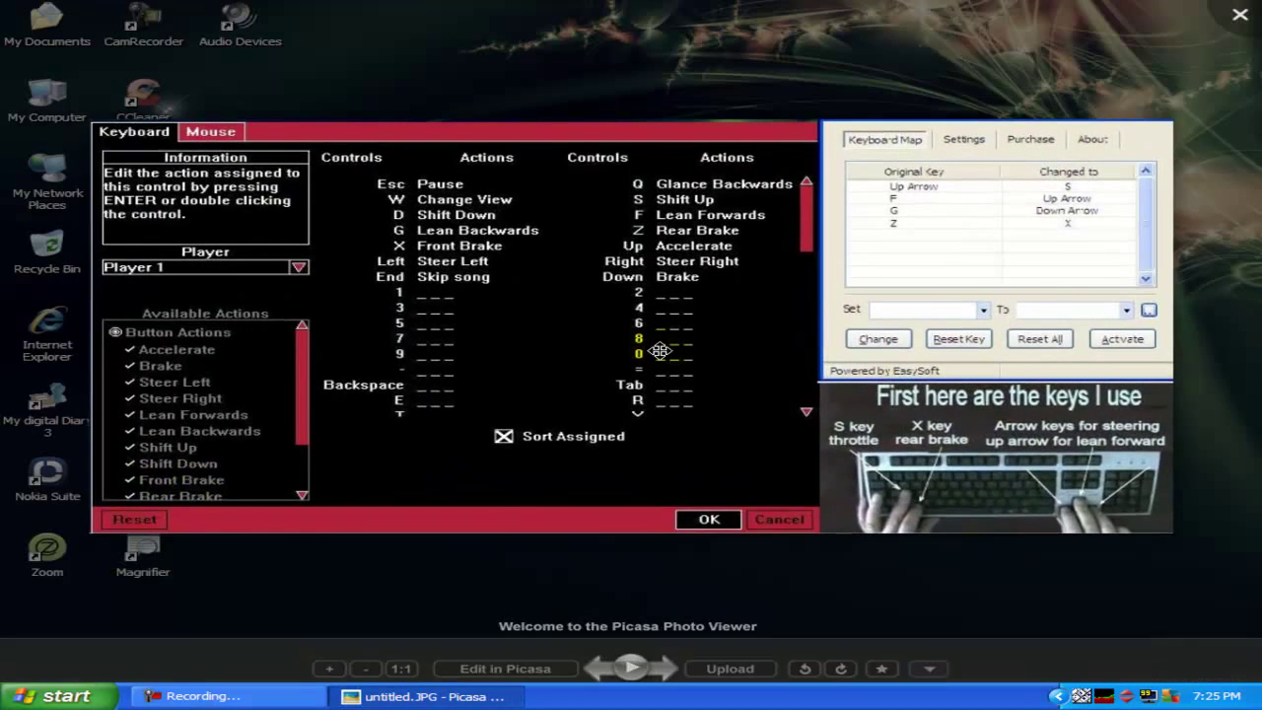
{"action": "scroll", "coordinate": [804, 314], "scroll_direction": "up", "scroll_amount": 2}
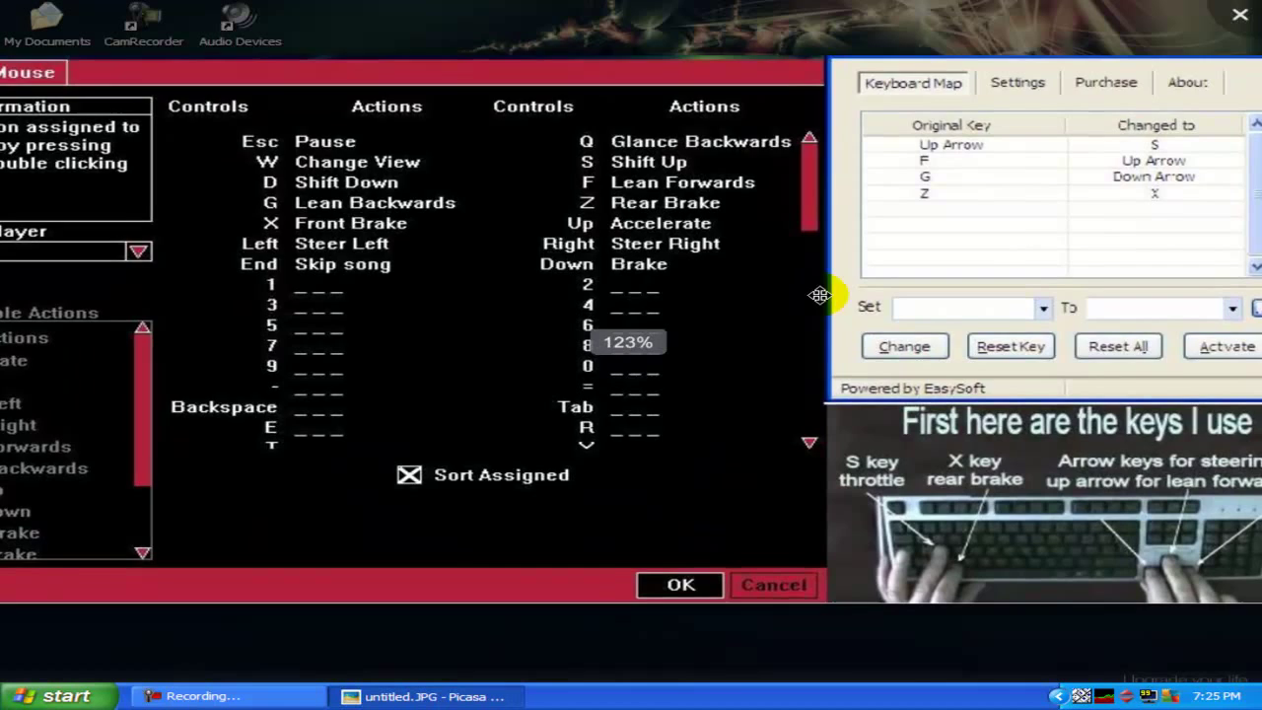
{"action": "left_click_drag", "start_coordinate": [818, 294], "coordinate": [708, 330]}
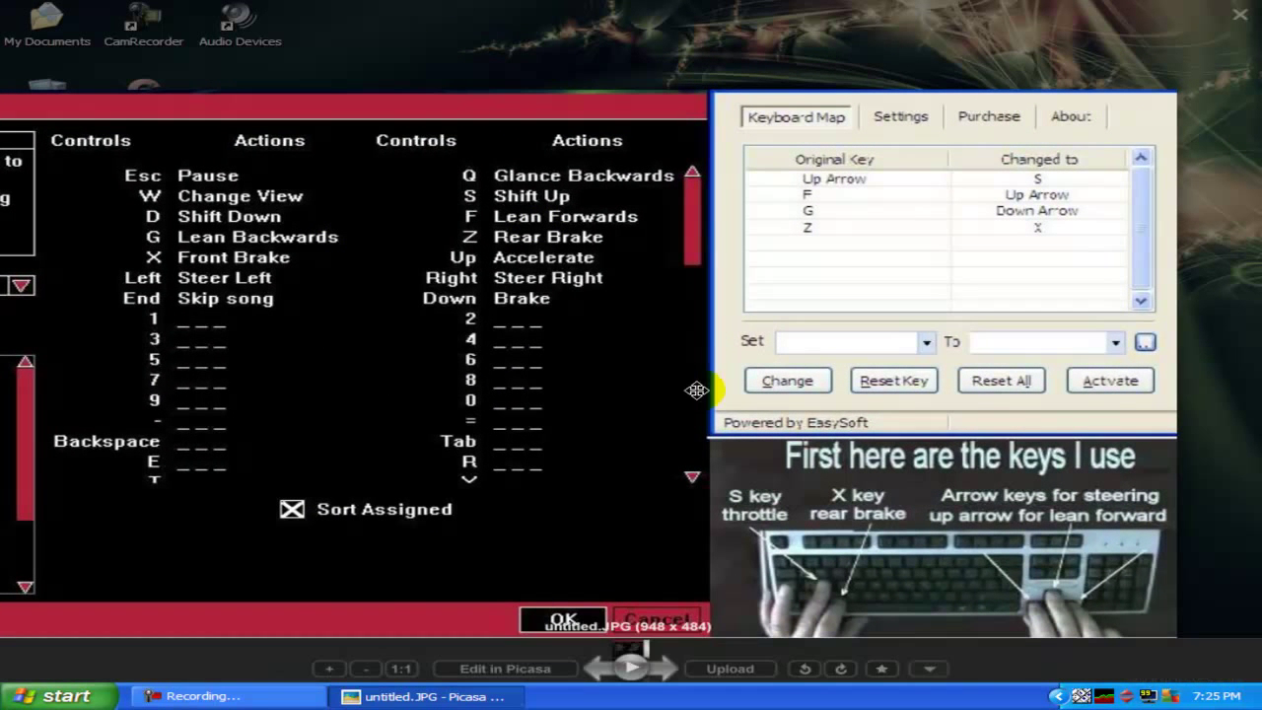
{"action": "left_click", "coordinate": [799, 311]}
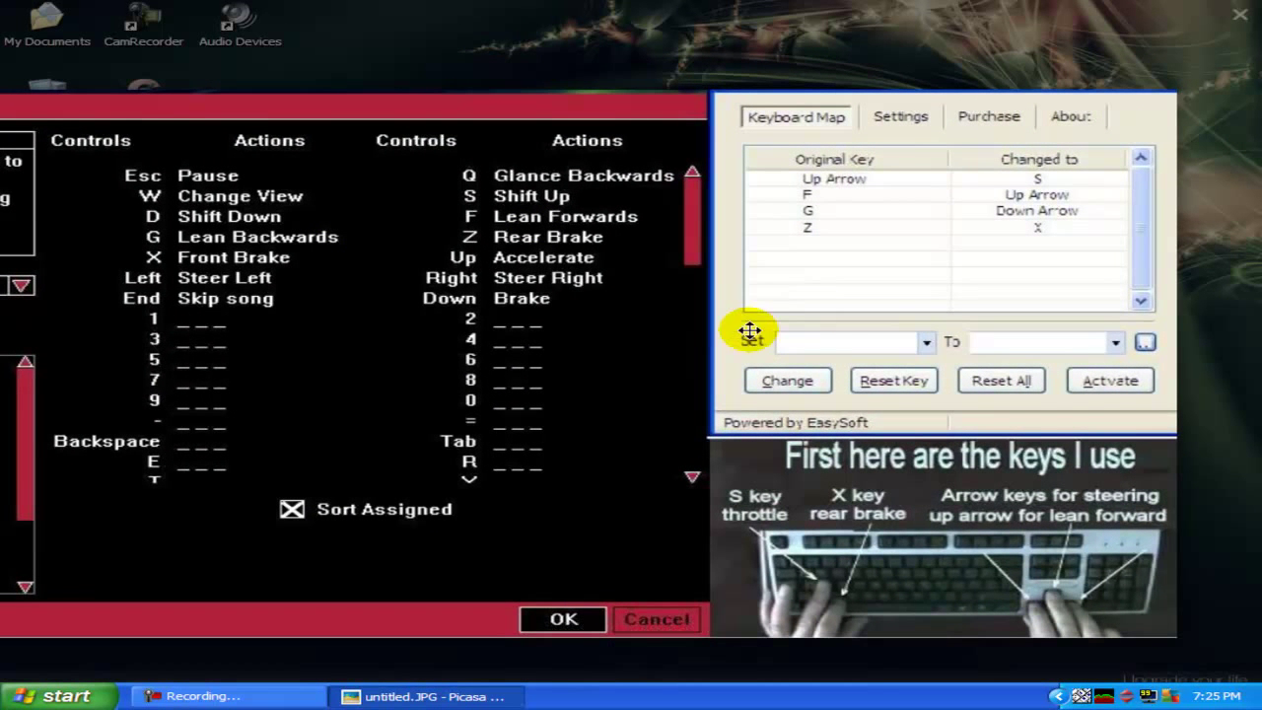